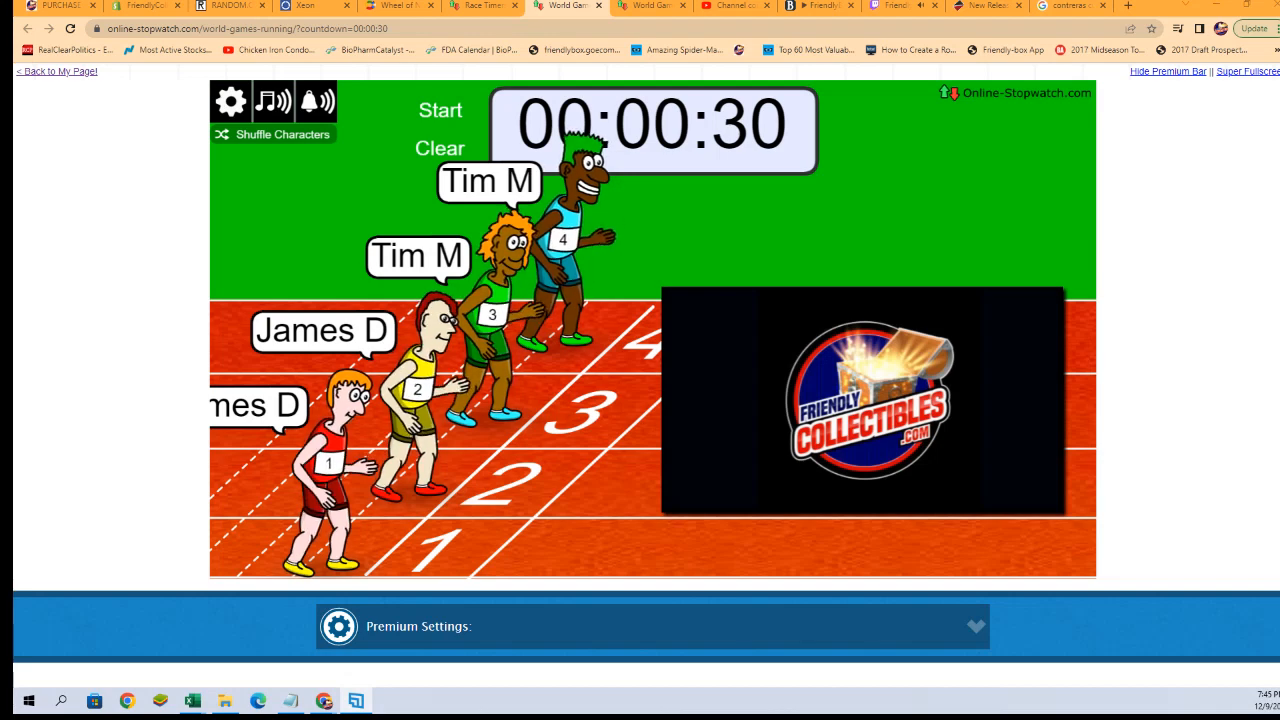
- Shuffle the four named runners into new lanes twice and return to the start line
left_click(256, 135)
left_click(256, 135)
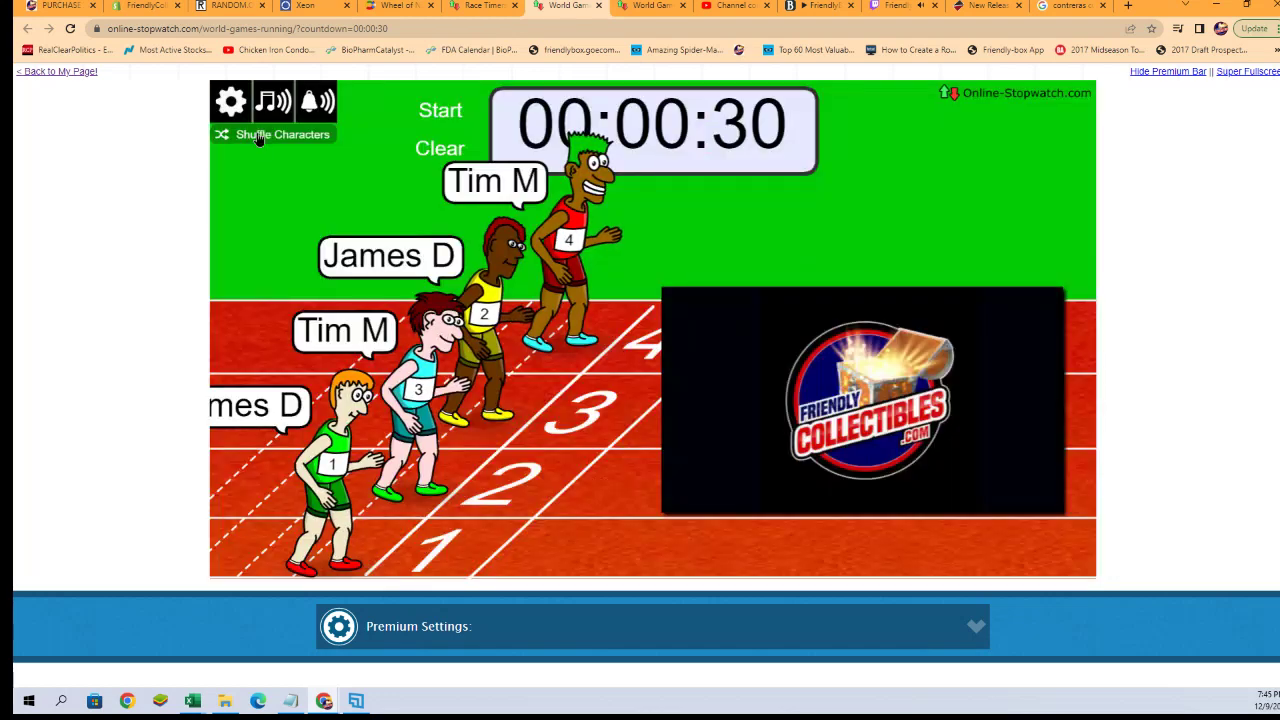
left_click(257, 138)
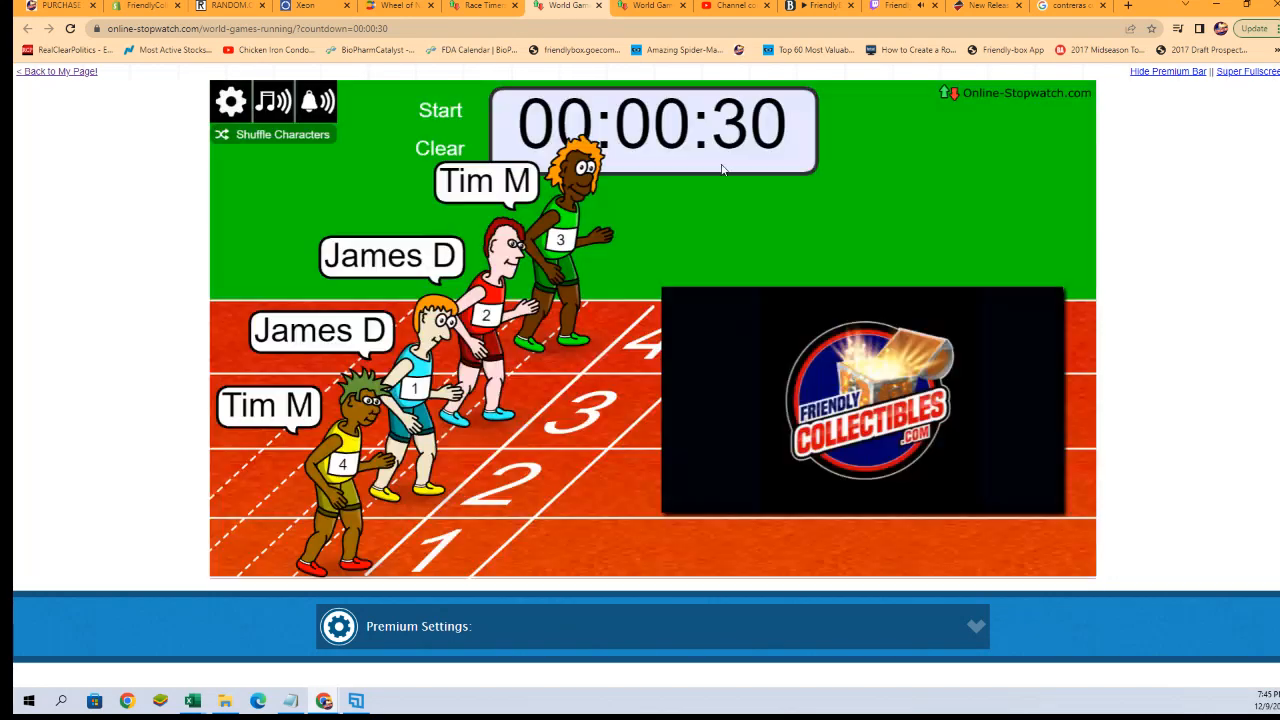
left_click(452, 115)
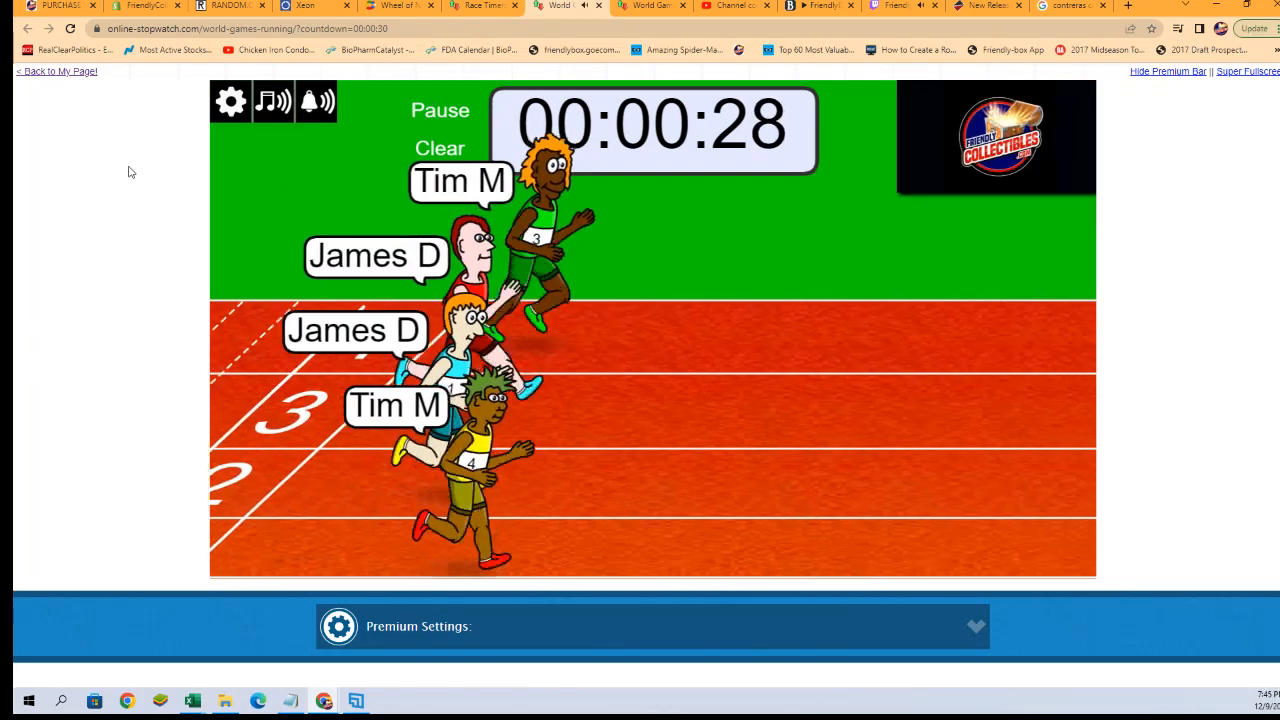